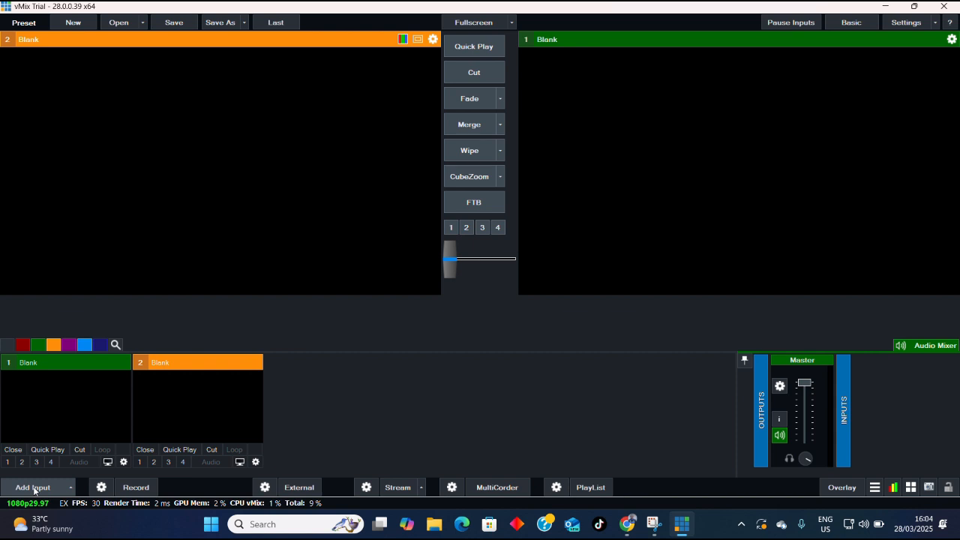
# - Start adding a camera input and view the list of available camera devices
pyautogui.click(34, 488)
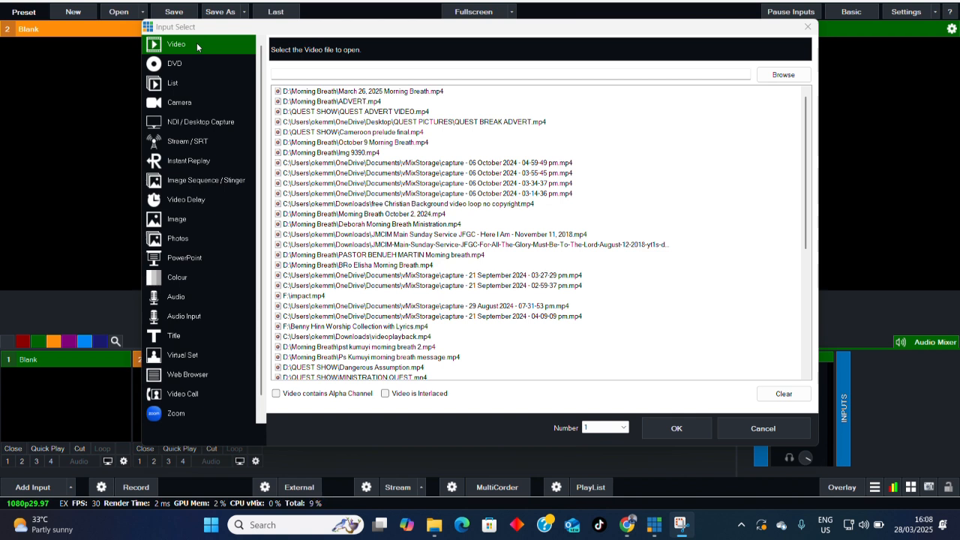
pyautogui.click(177, 105)
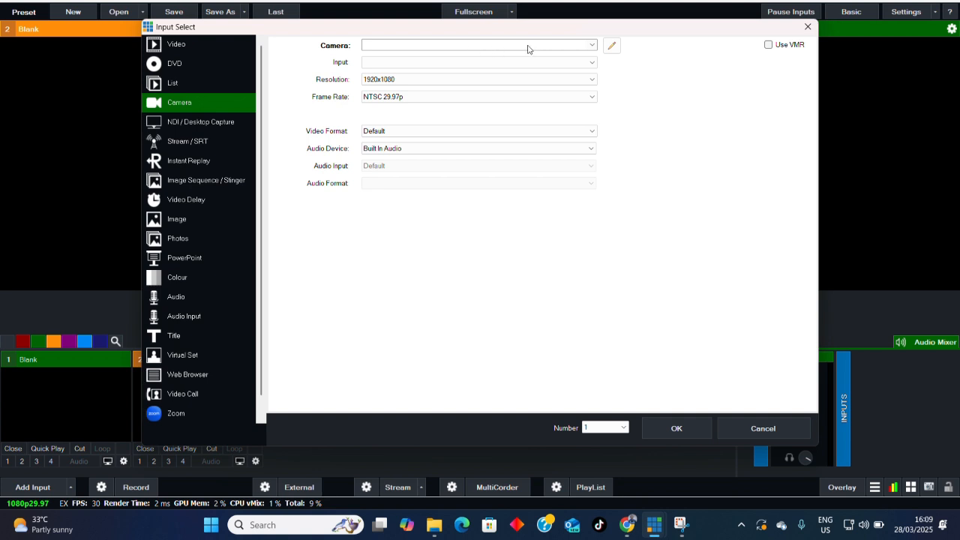
pyautogui.click(592, 46)
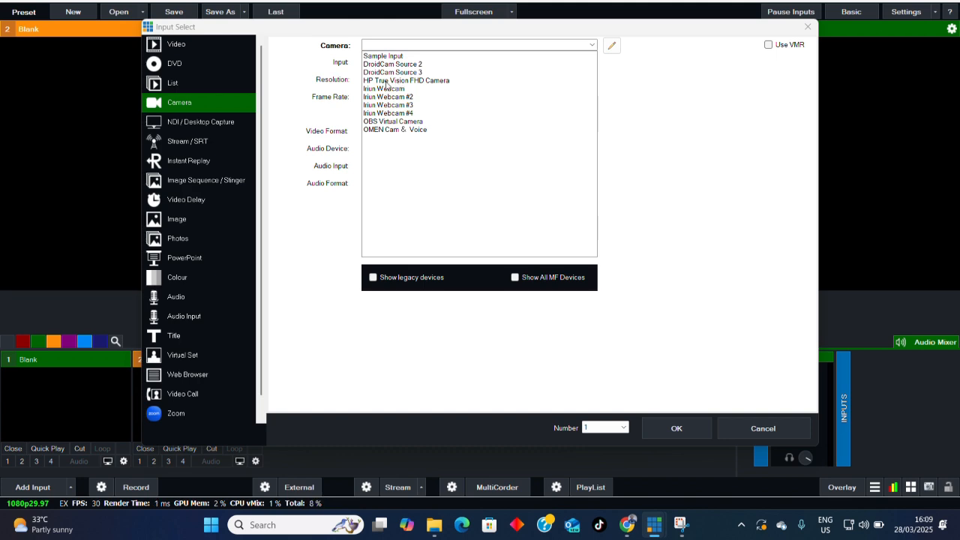
pyautogui.click(192, 47)
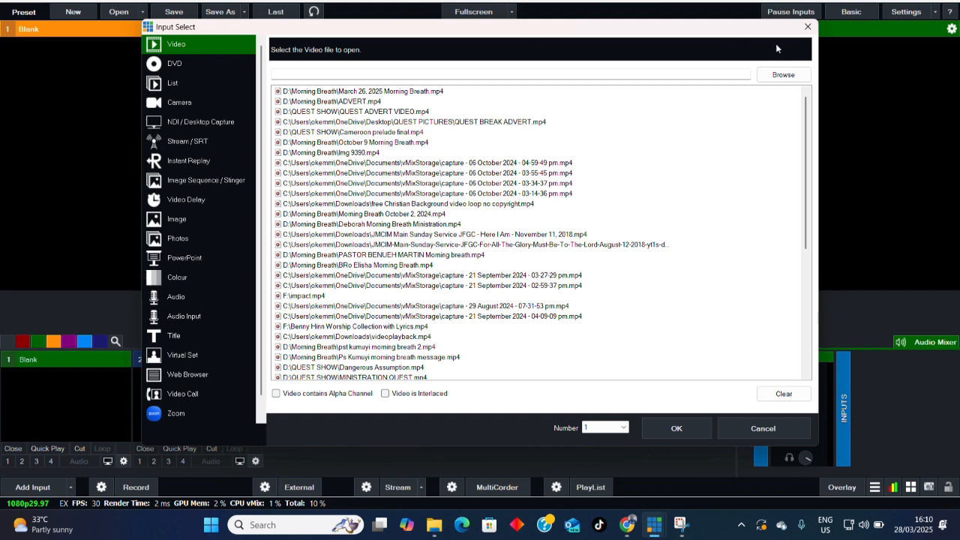
pyautogui.click(779, 78)
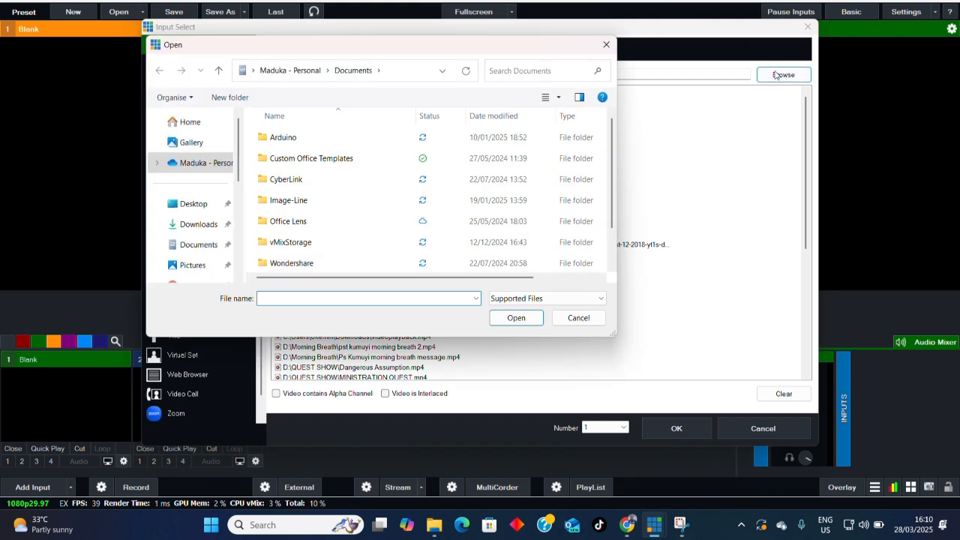
pyautogui.scroll(-2, 184, 218)
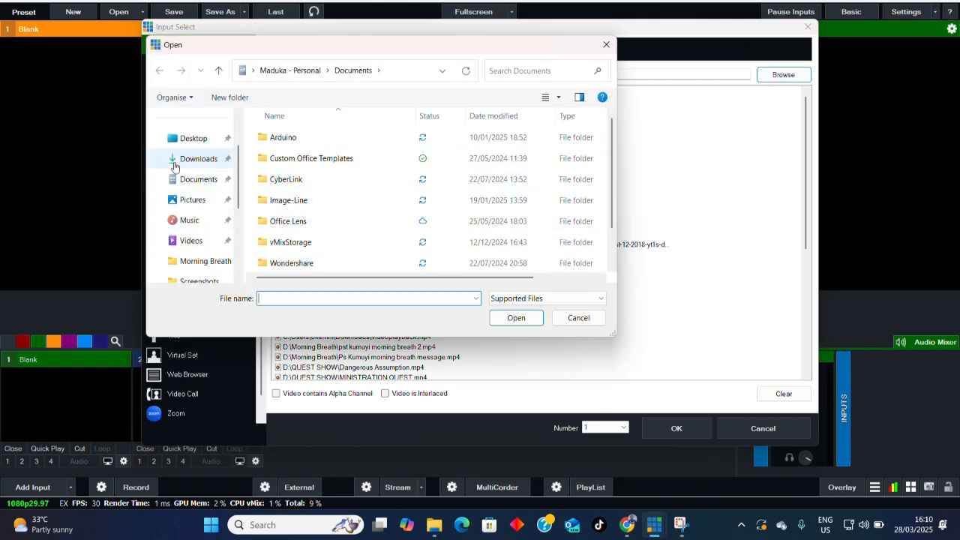
pyautogui.click(193, 140)
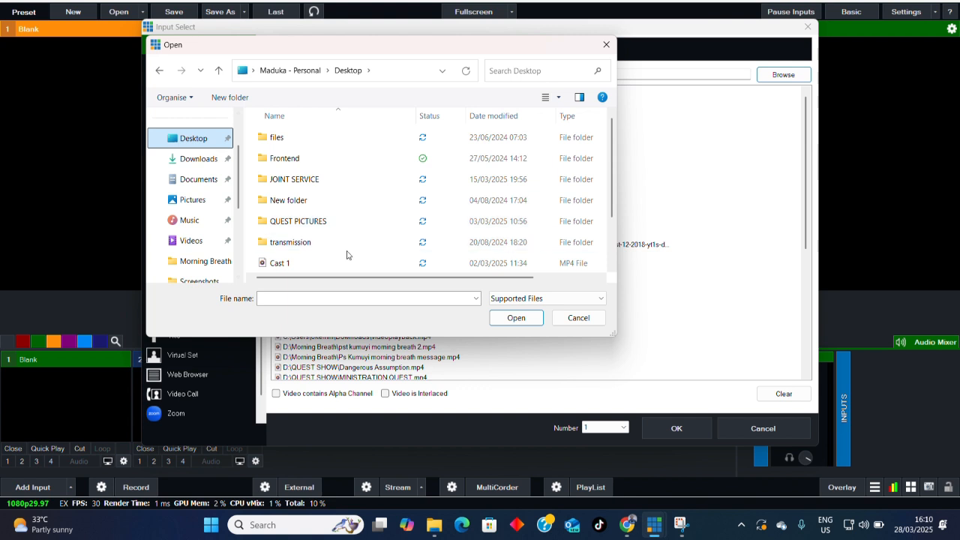
pyautogui.click(324, 228)
pyautogui.doubleClick(324, 228)
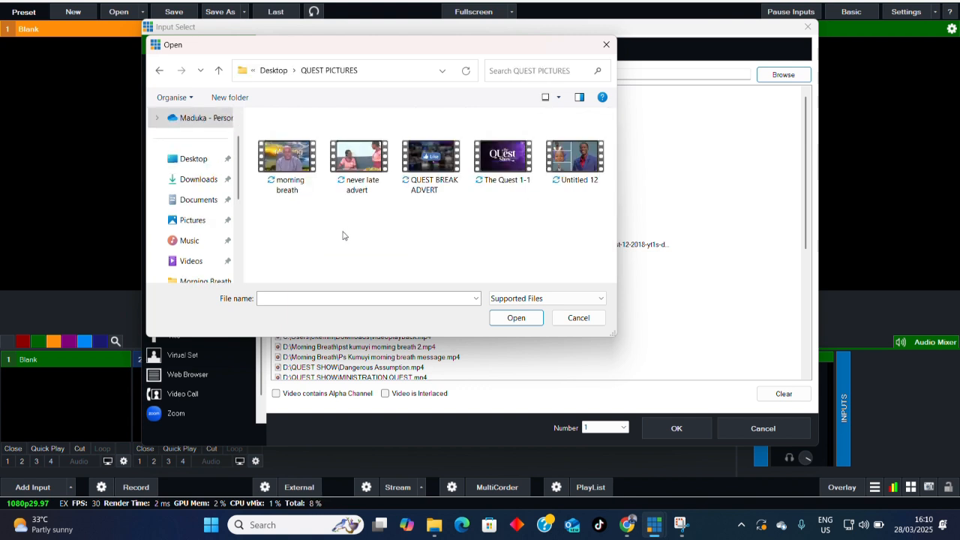
pyautogui.click(192, 260)
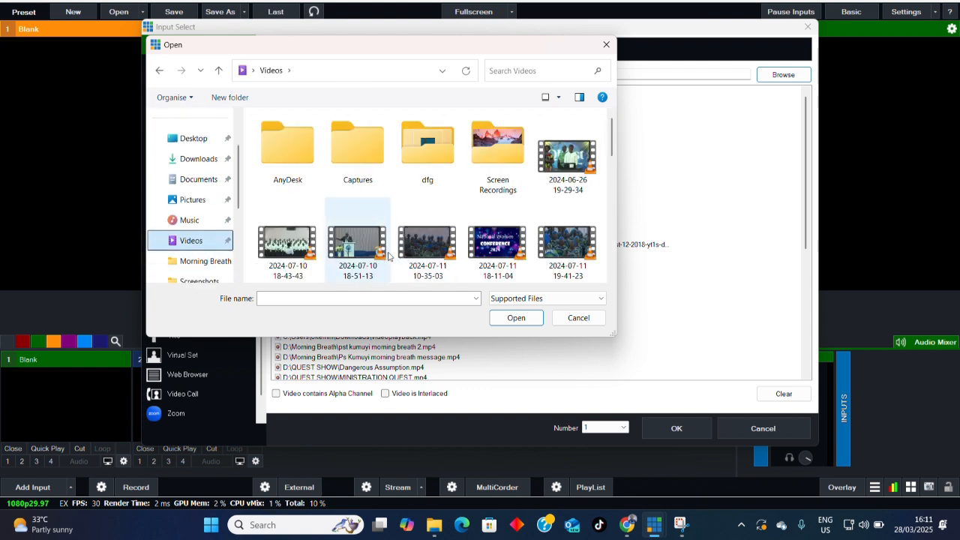
pyautogui.scroll(-1, 389, 254)
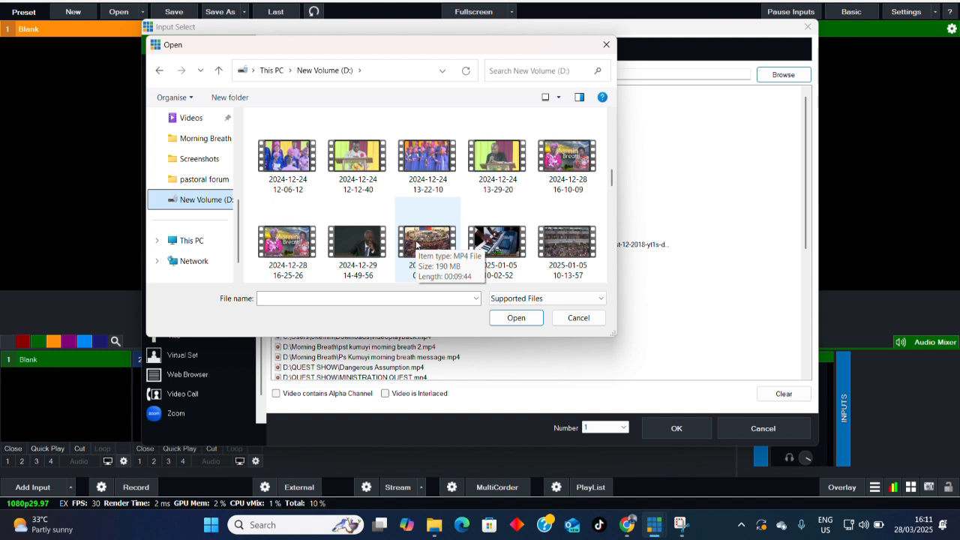
pyautogui.click(496, 241)
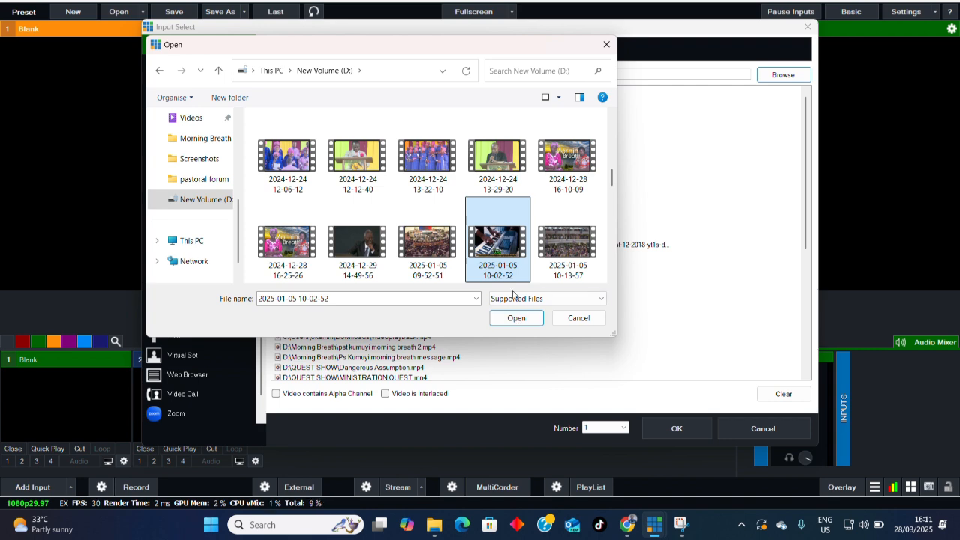
pyautogui.click(514, 318)
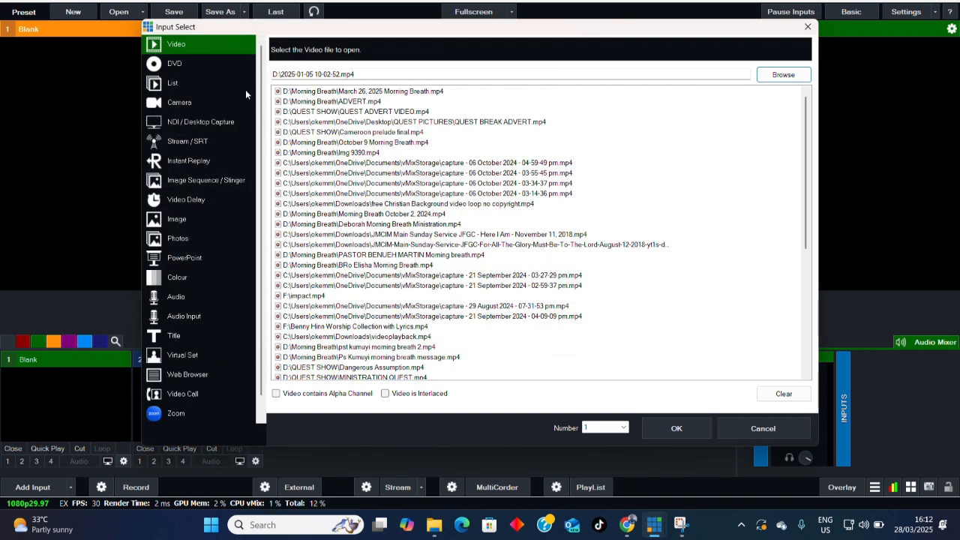
pyautogui.click(679, 428)
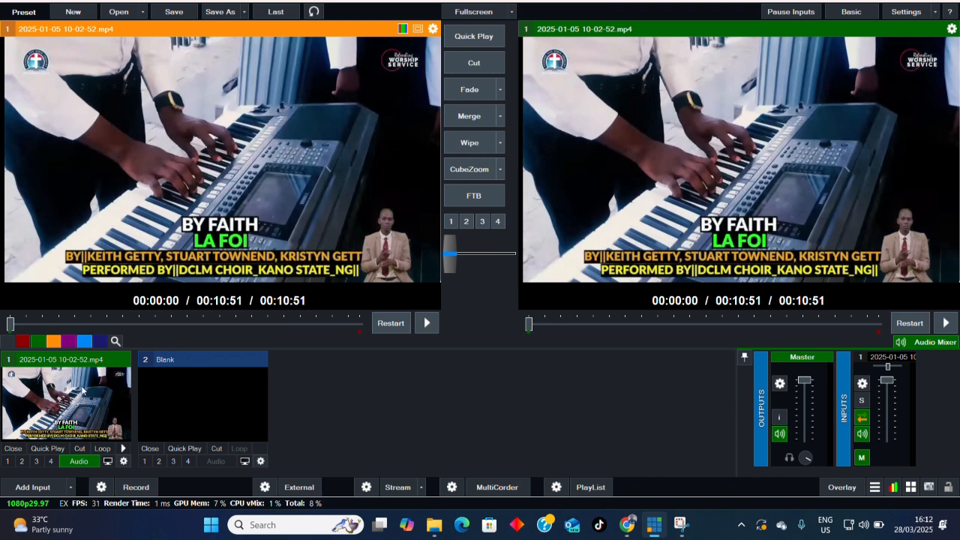
pyautogui.click(33, 488)
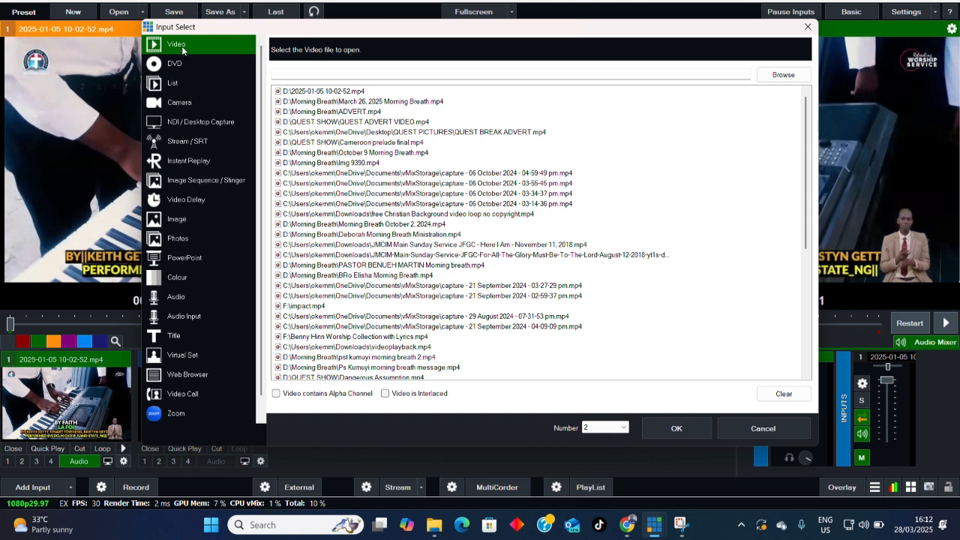
pyautogui.click(783, 74)
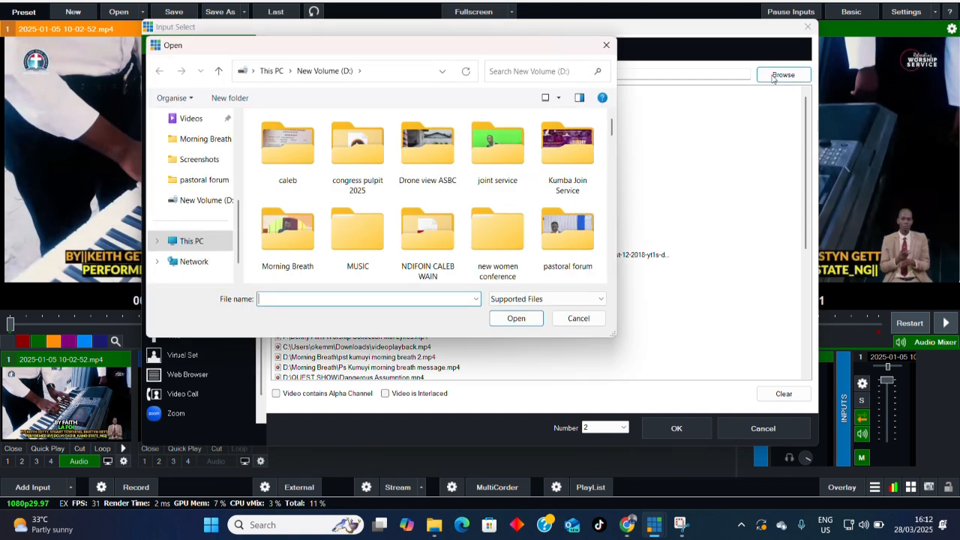
pyautogui.scroll(-3, 337, 263)
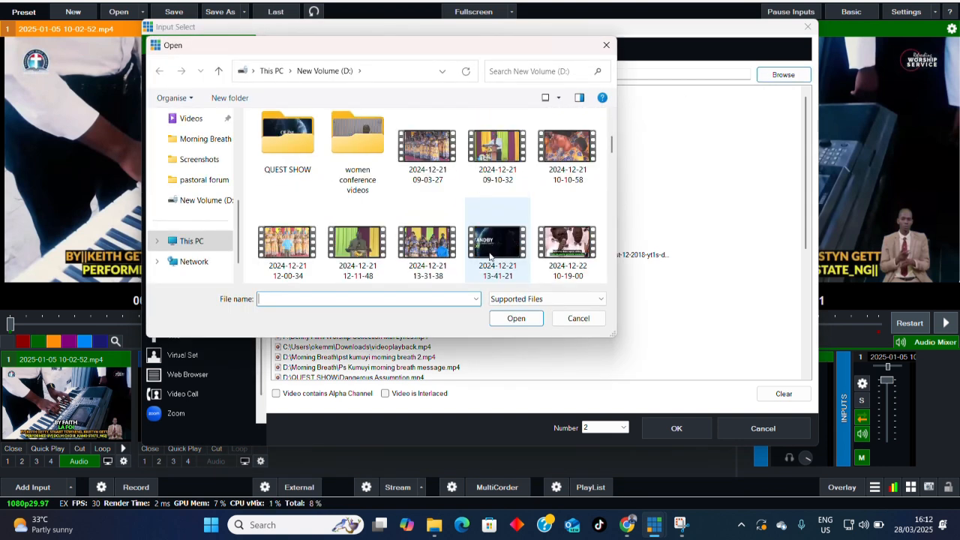
pyautogui.scroll(-1, 492, 257)
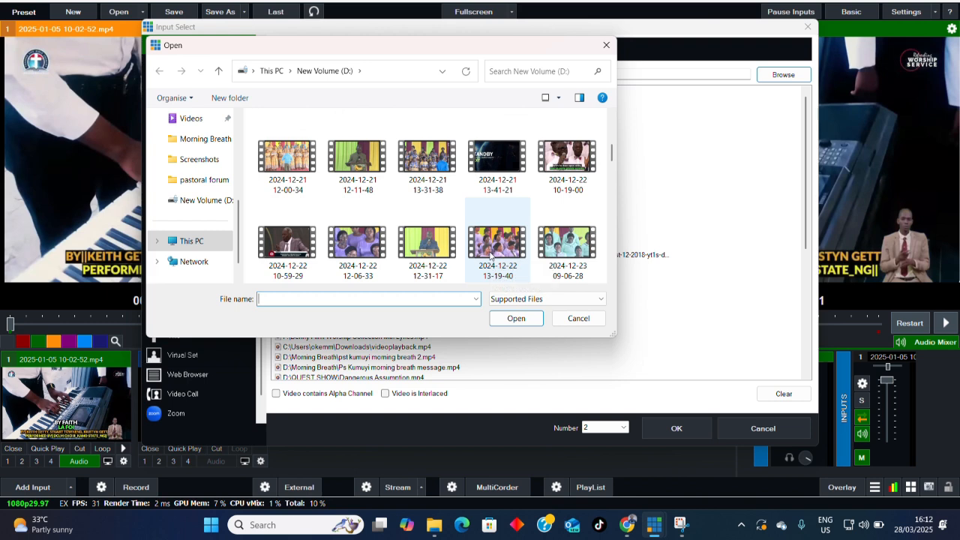
pyautogui.scroll(-1, 492, 258)
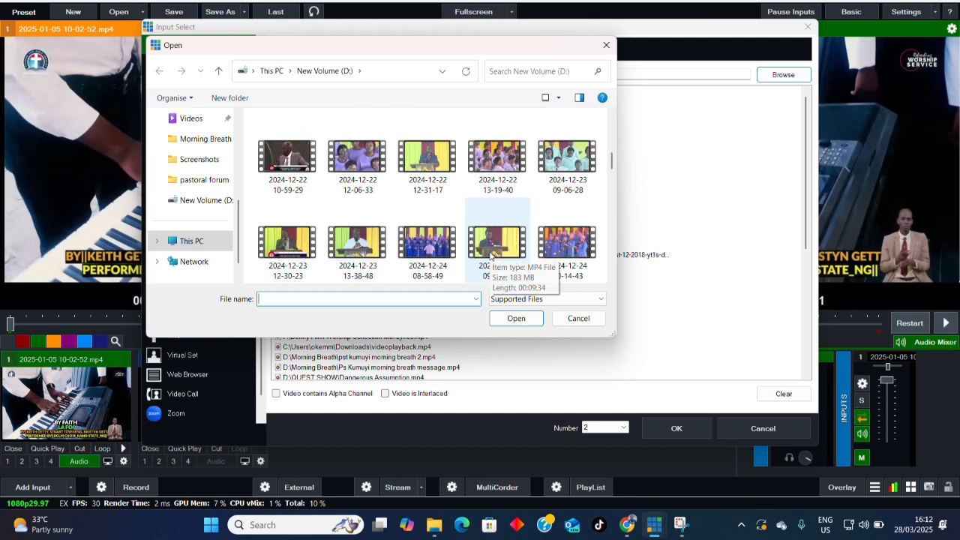
pyautogui.scroll(-1, 491, 257)
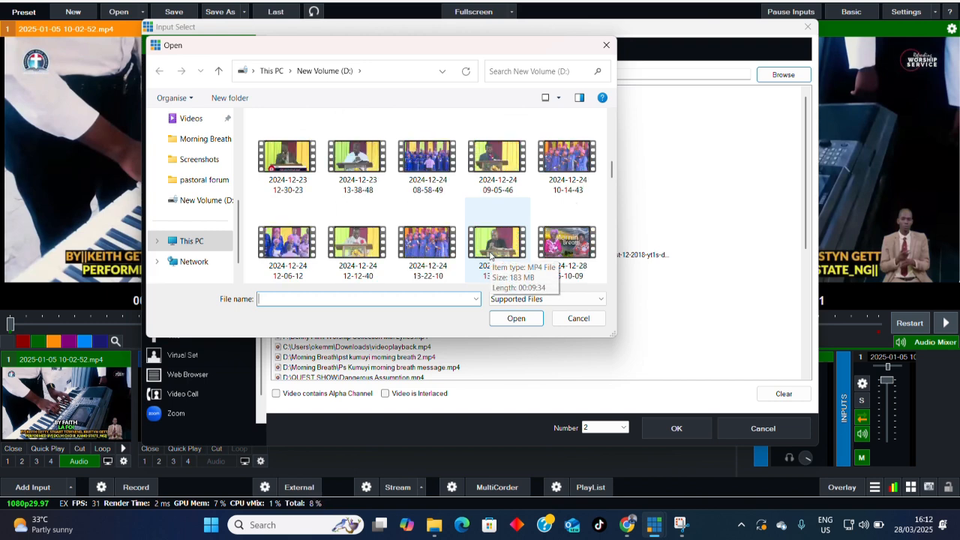
pyautogui.scroll(-1, 492, 257)
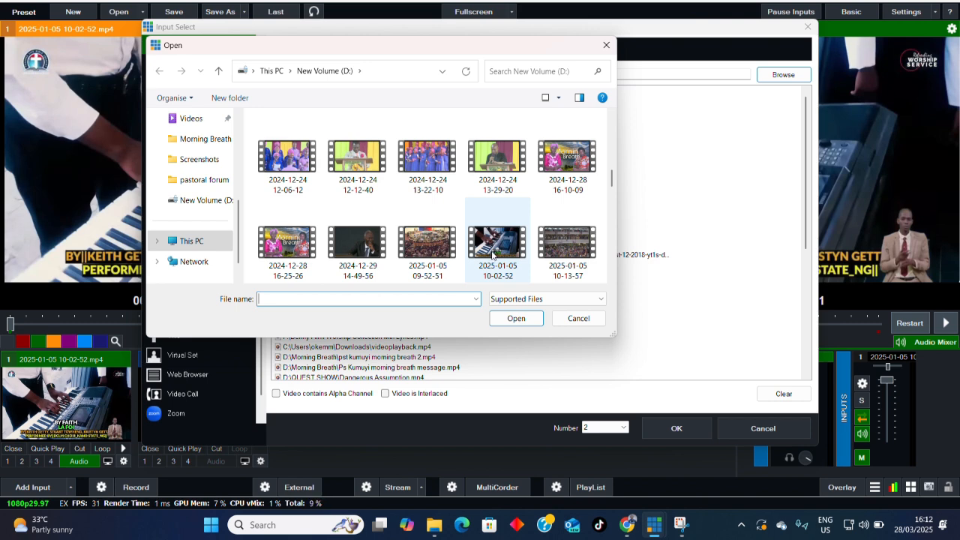
pyautogui.scroll(-1, 351, 241)
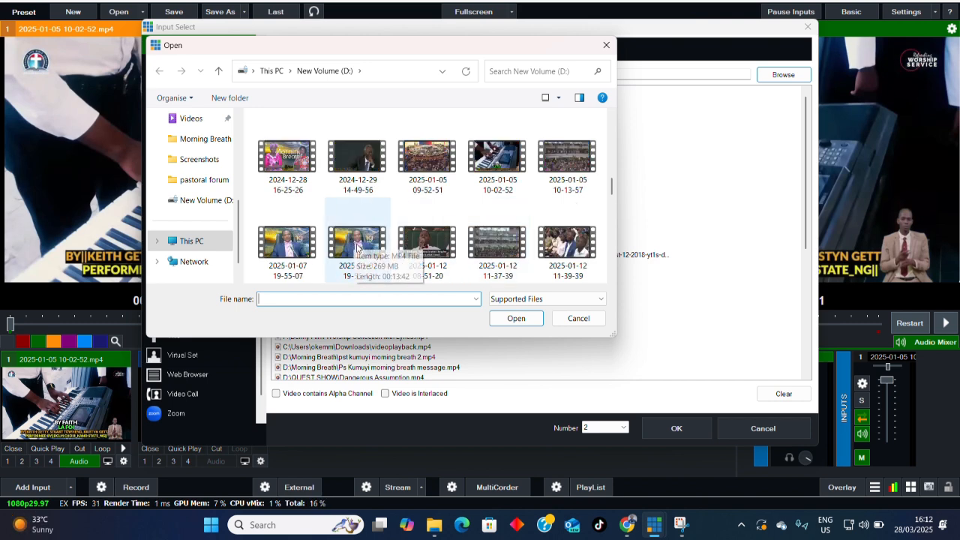
pyautogui.scroll(-3, 352, 242)
pyautogui.click(287, 240)
pyautogui.click(514, 319)
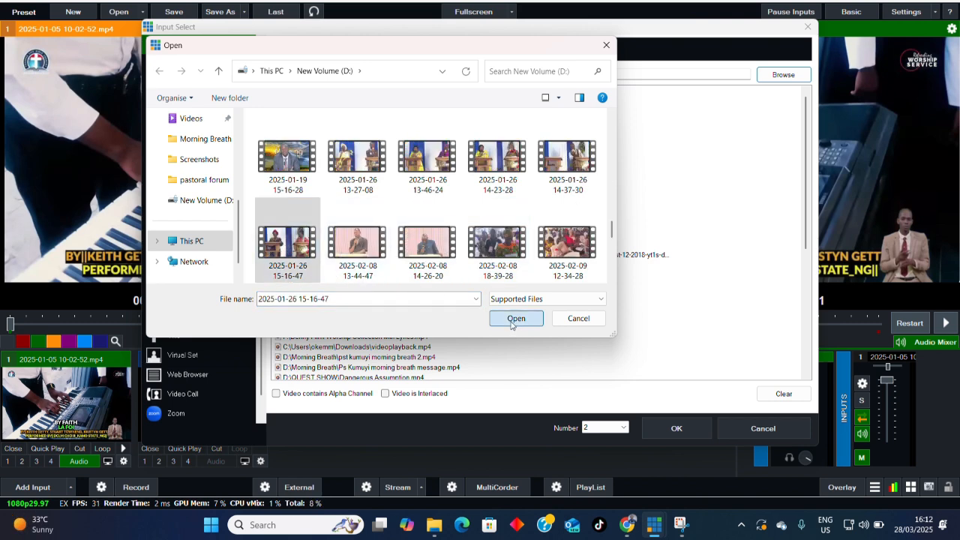
pyautogui.click(673, 427)
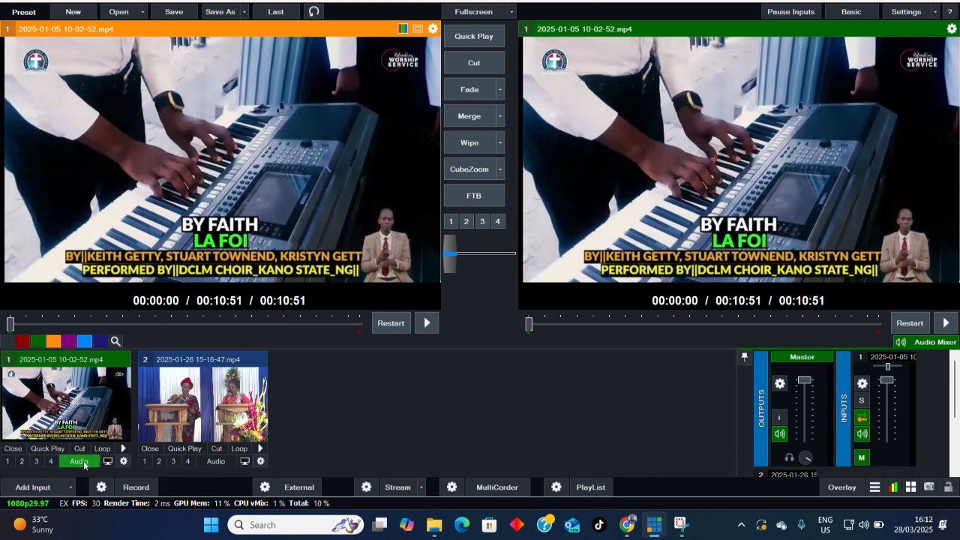
# - Add an audio input using the device CABLE Output (VB-Audio Virtual Cable) as input 3
pyautogui.click(41, 490)
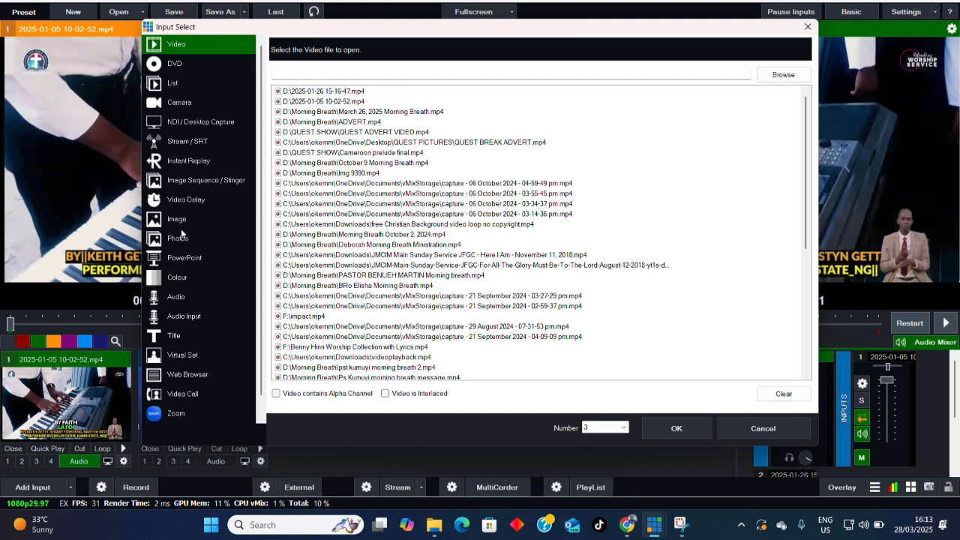
pyautogui.click(183, 317)
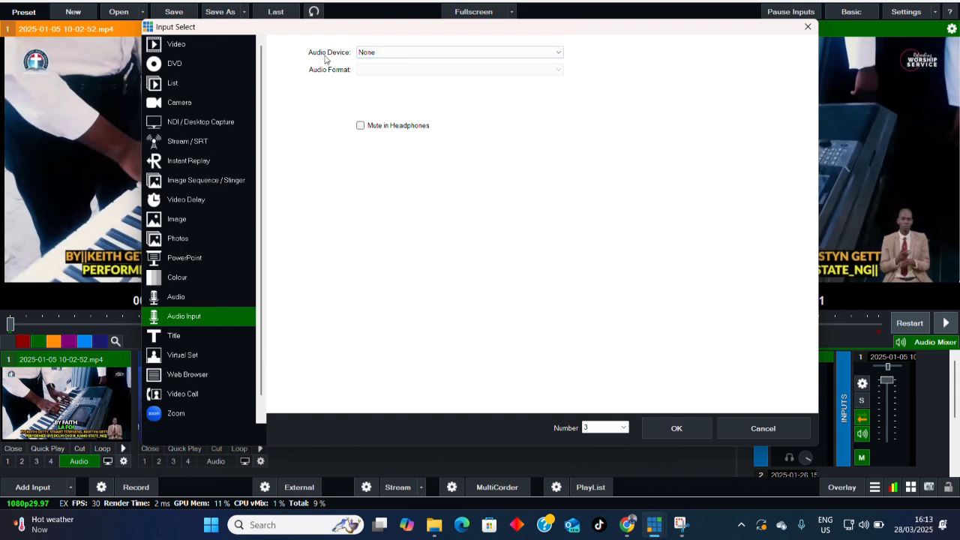
pyautogui.click(559, 54)
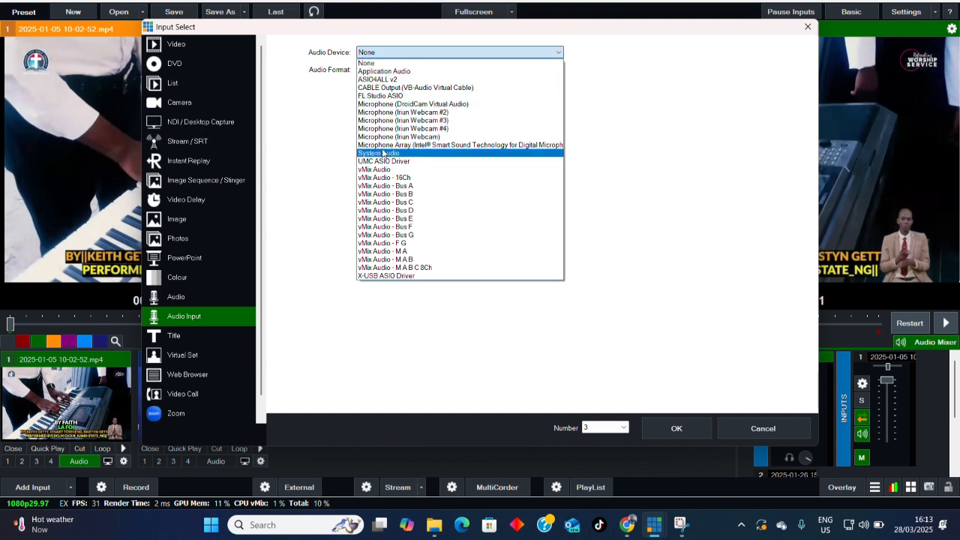
pyautogui.click(390, 88)
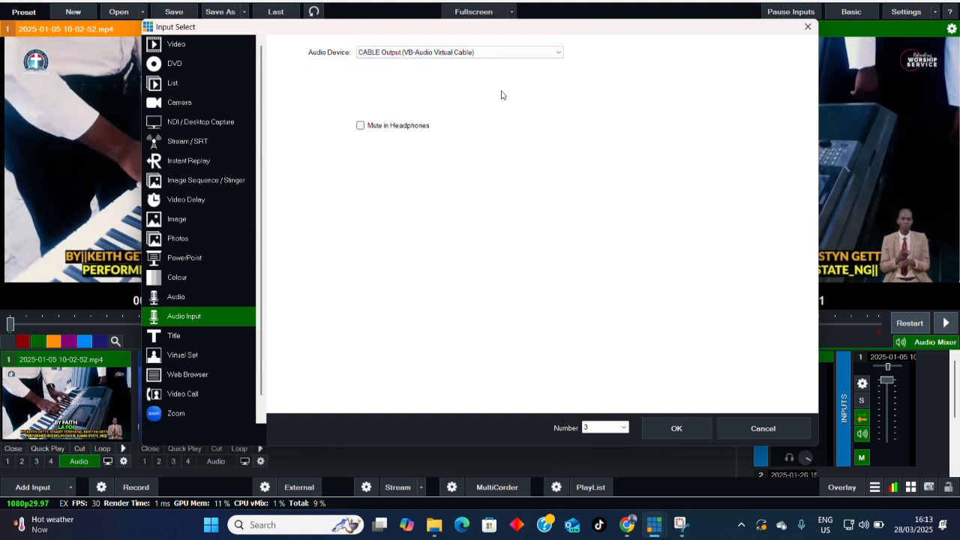
pyautogui.click(678, 432)
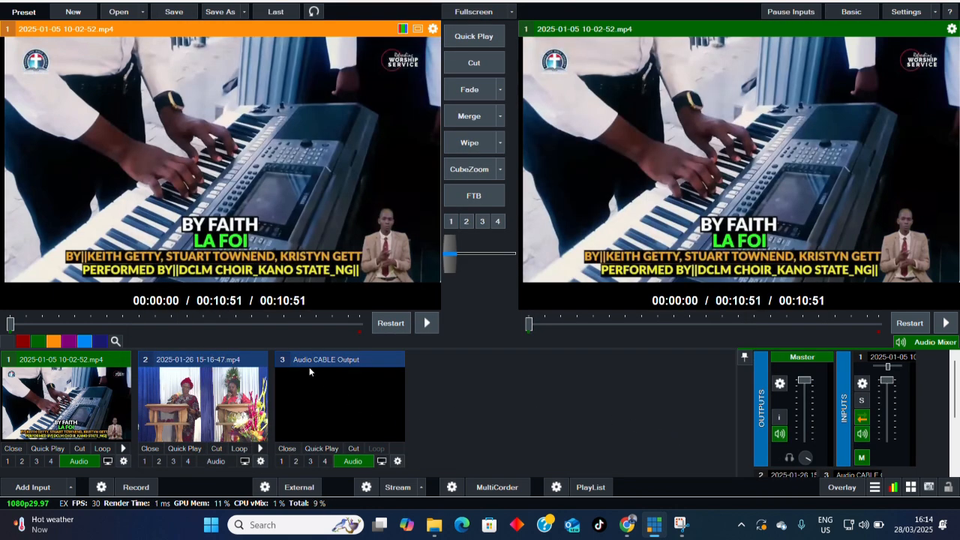